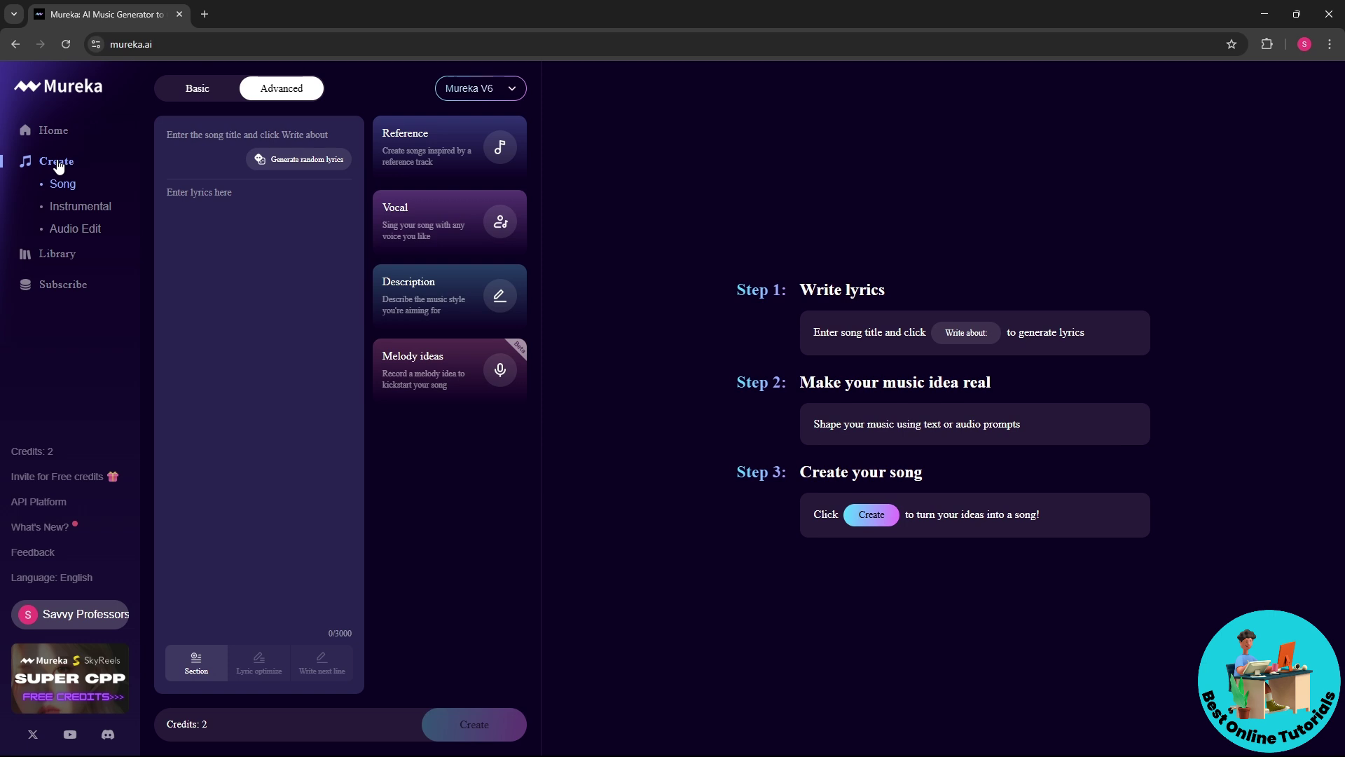
# Generate random lyrics for the song and run the lyric optimization on them
pyautogui.click(234, 138)
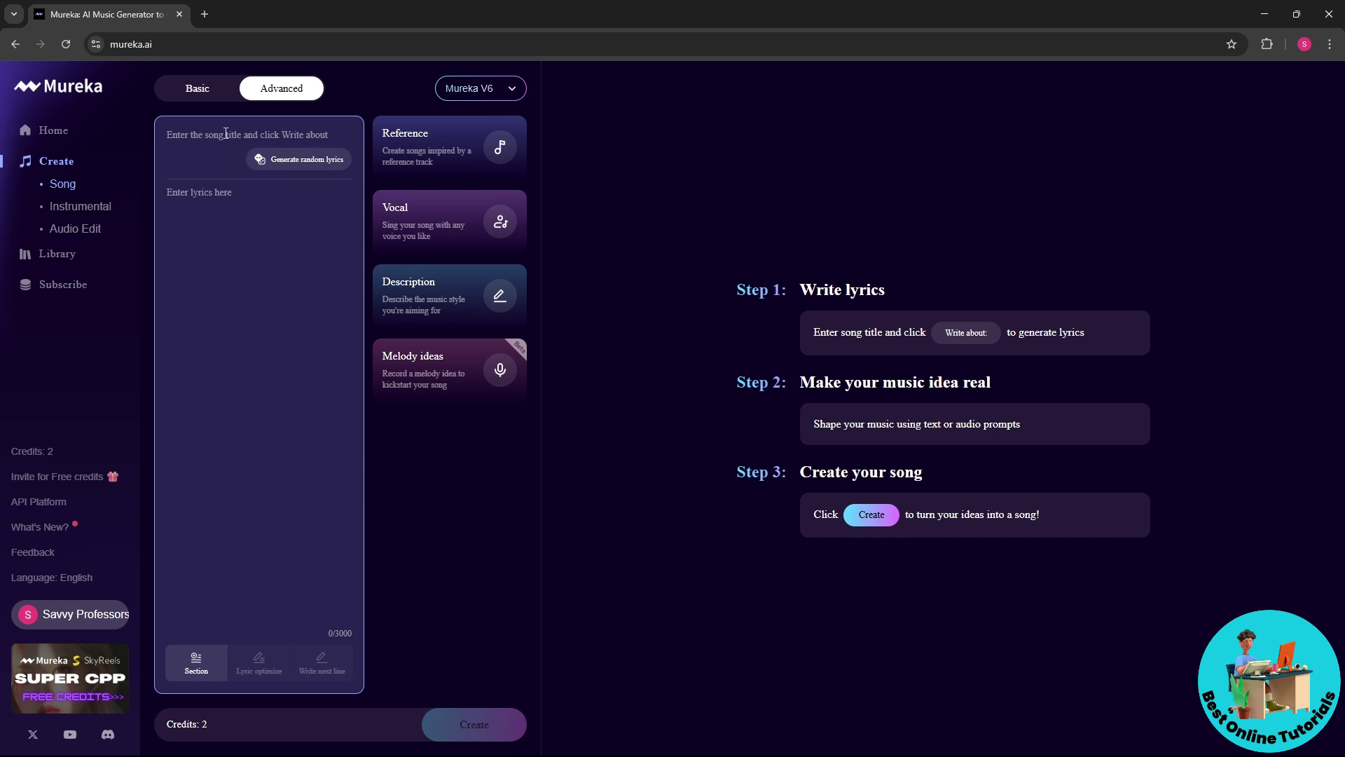
pyautogui.click(270, 163)
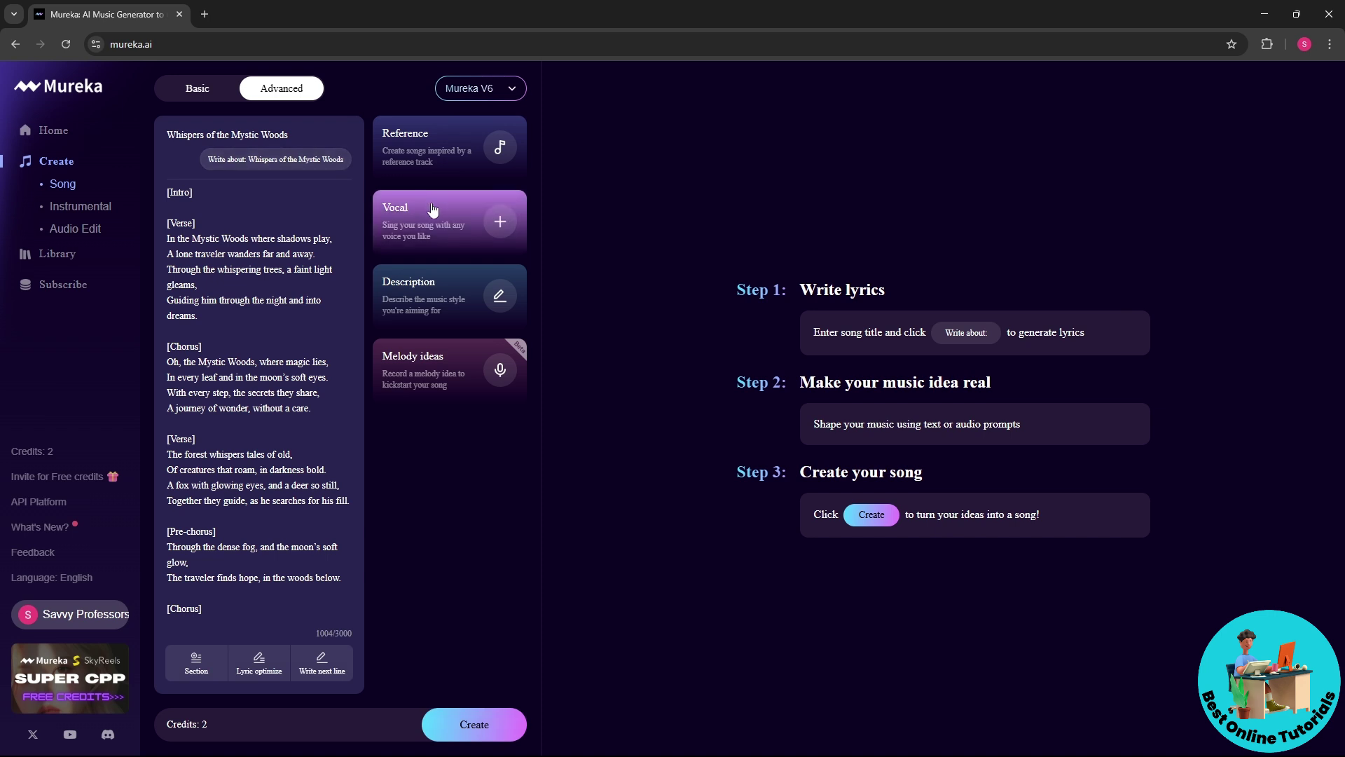
pyautogui.moveTo(309, 136); pyautogui.dragTo(133, 143)
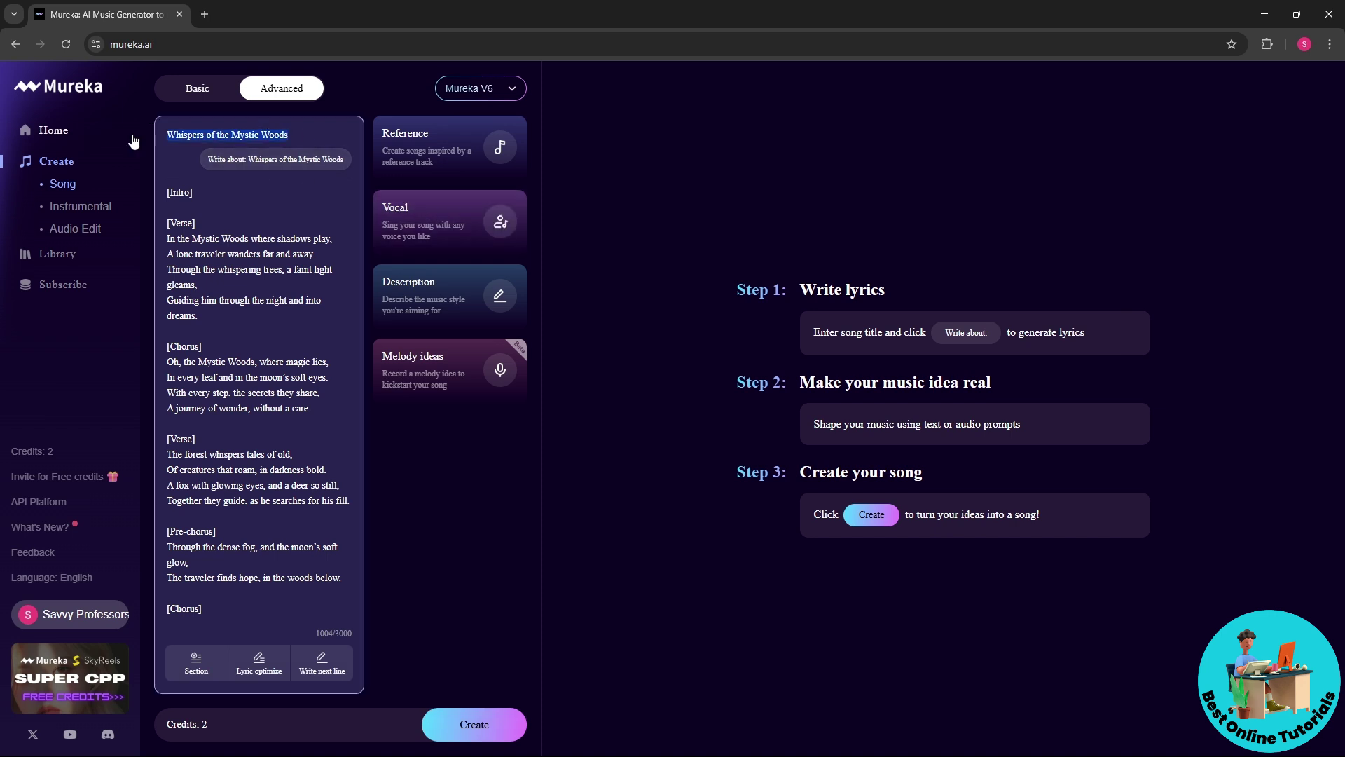
pyautogui.tripleClick(211, 253)
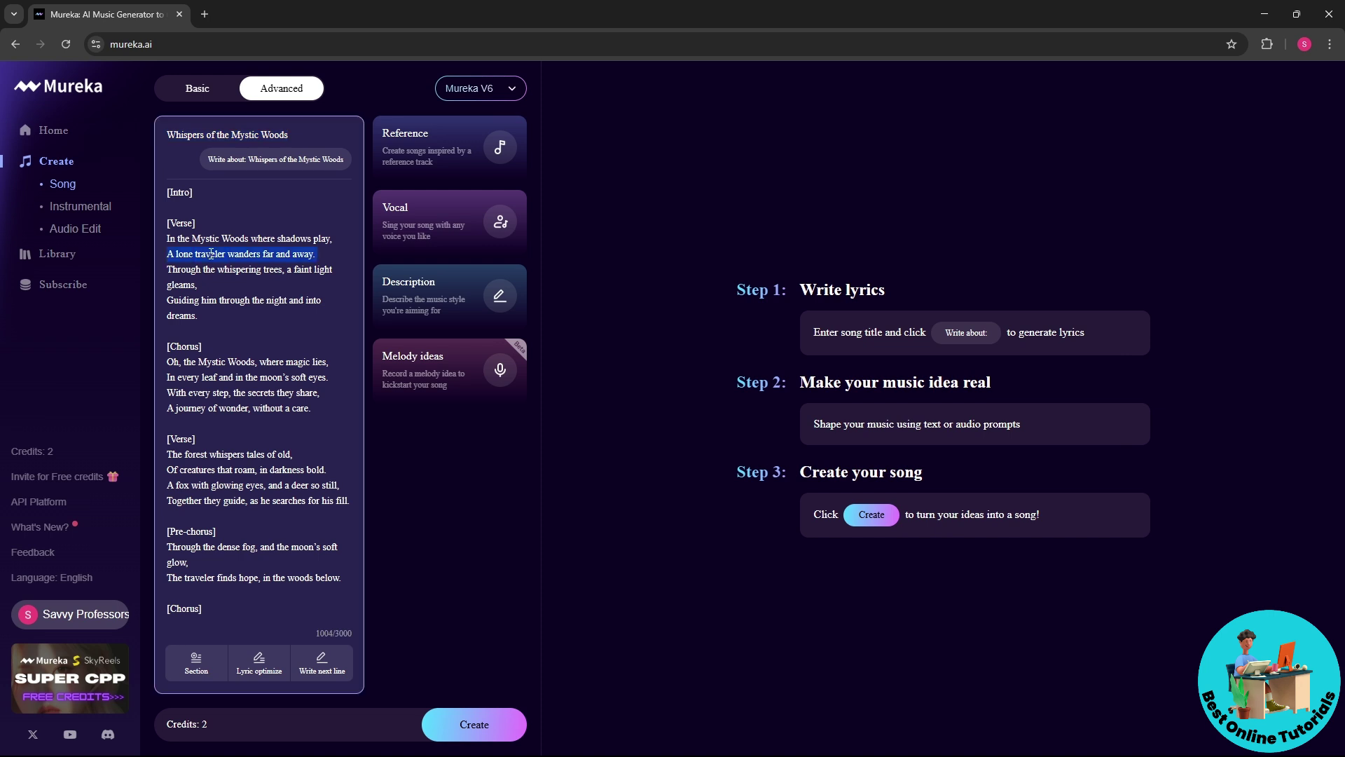
pyautogui.click(211, 254)
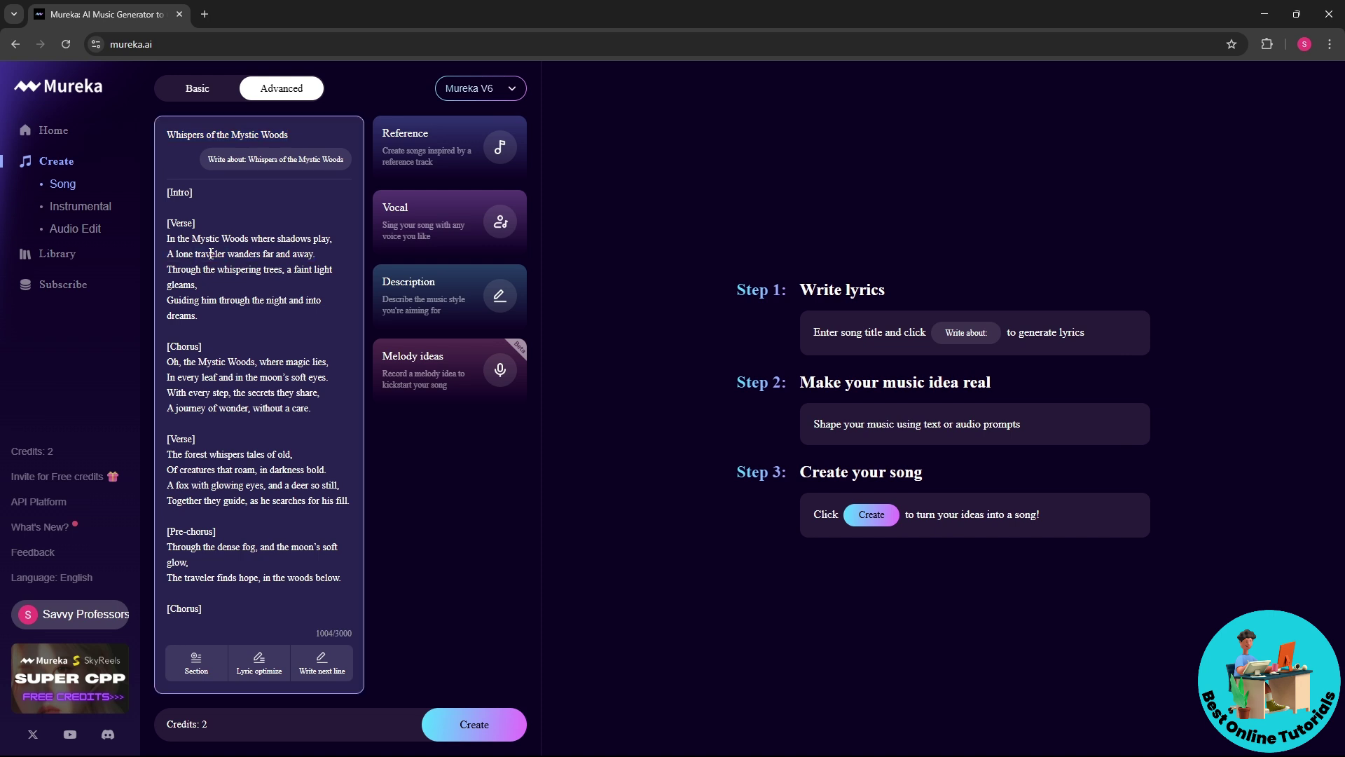
pyautogui.click(199, 661)
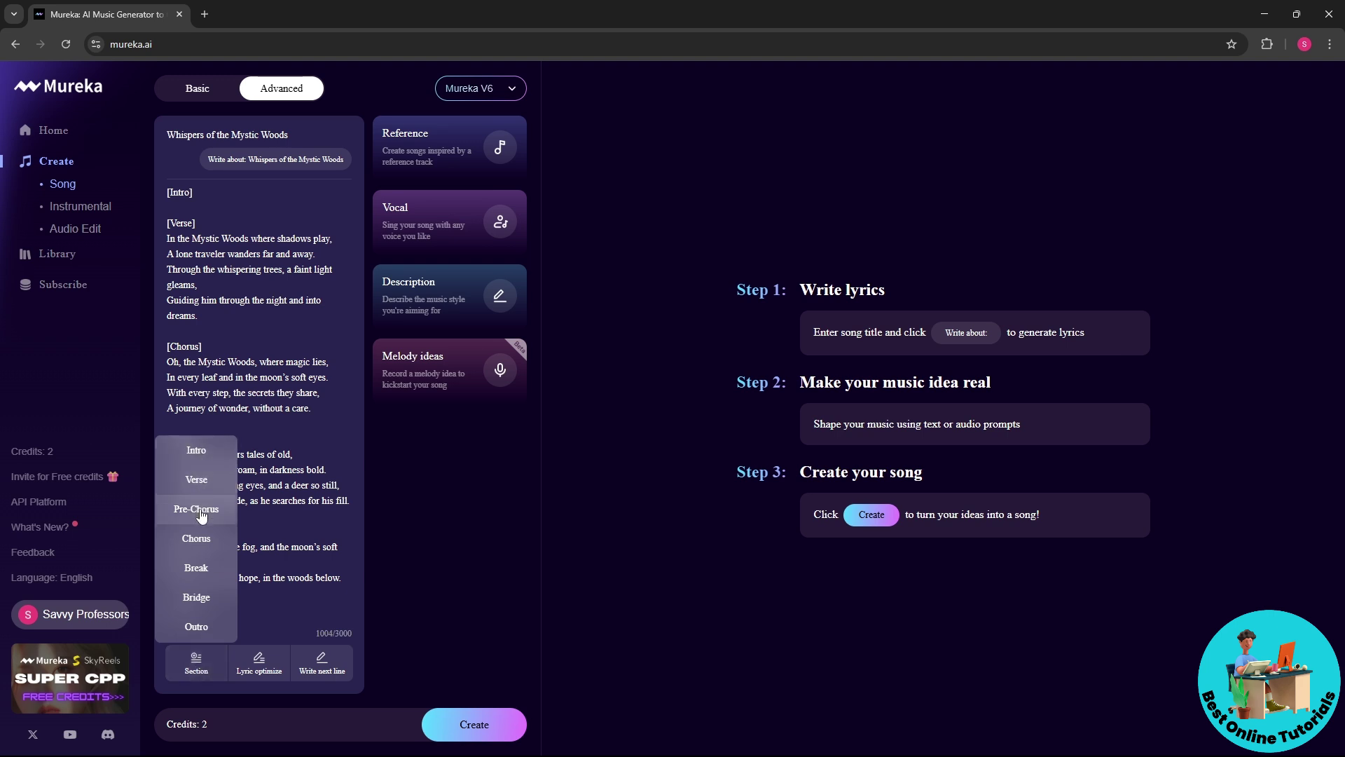
pyautogui.click(253, 664)
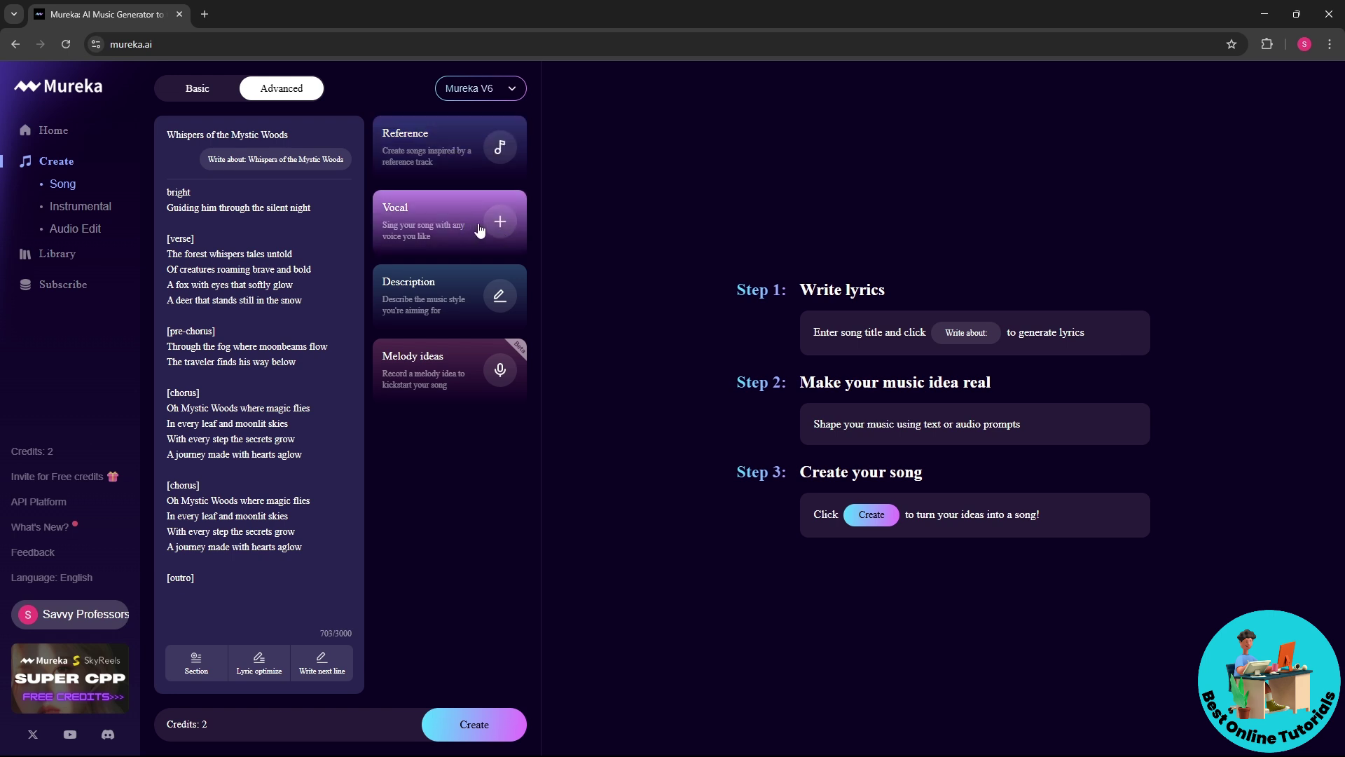
# Describe the music style with the pop genre, relaxed mood and male vocal
pyautogui.click(500, 295)
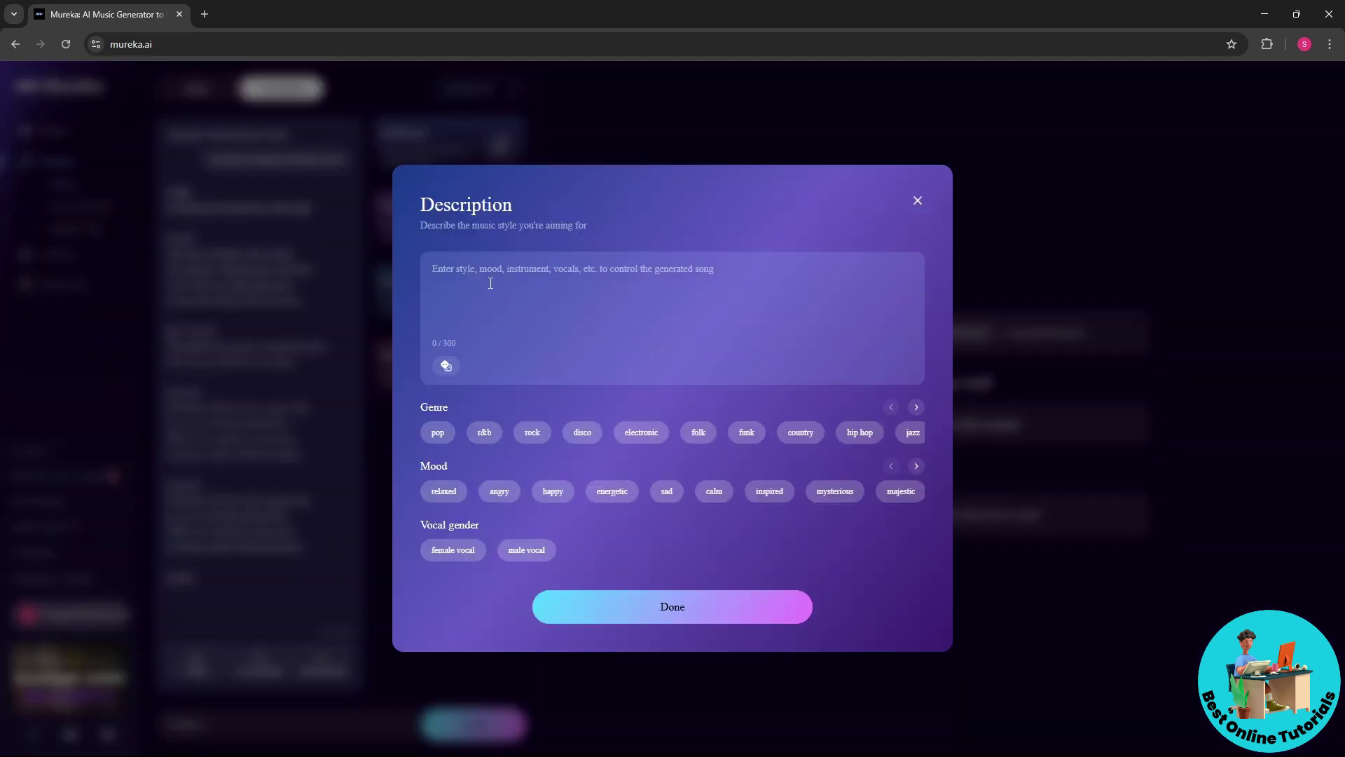
pyautogui.click(437, 431)
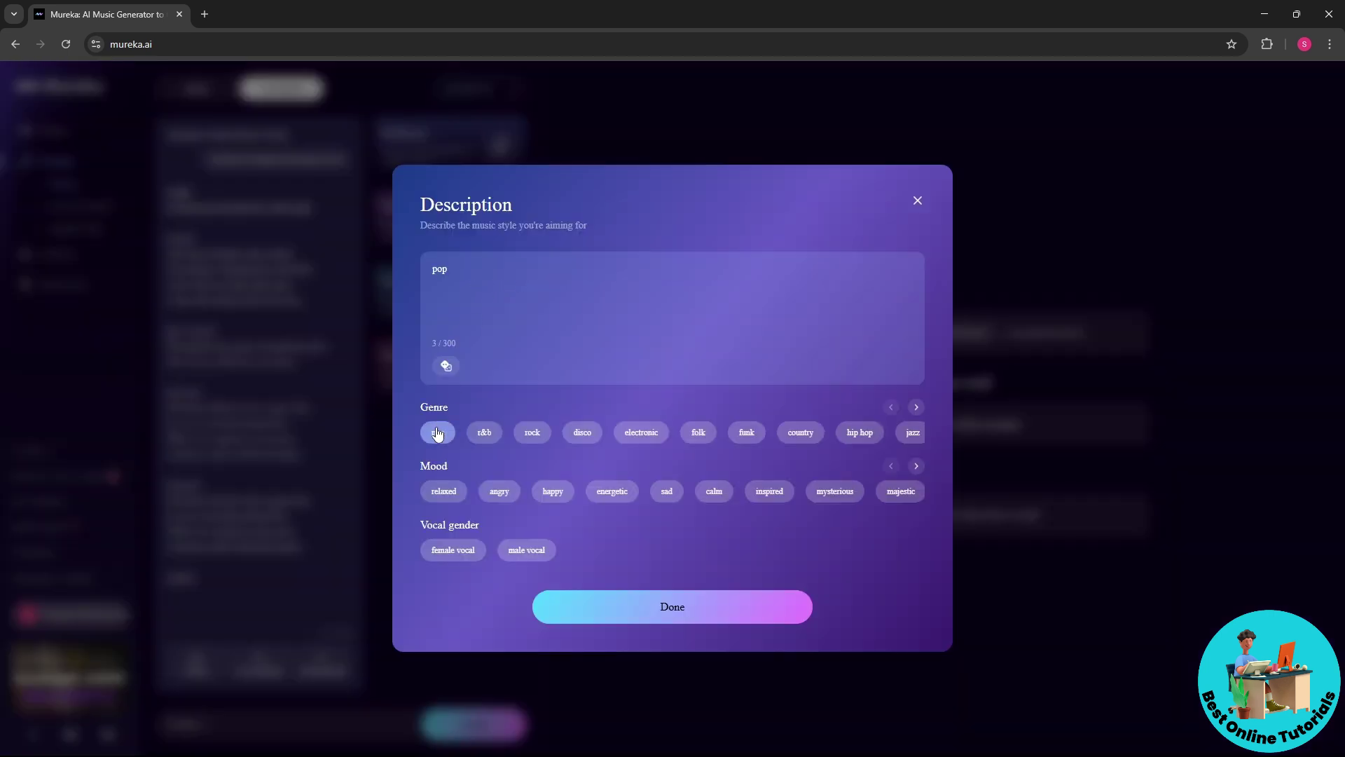
pyautogui.click(445, 494)
pyautogui.click(526, 551)
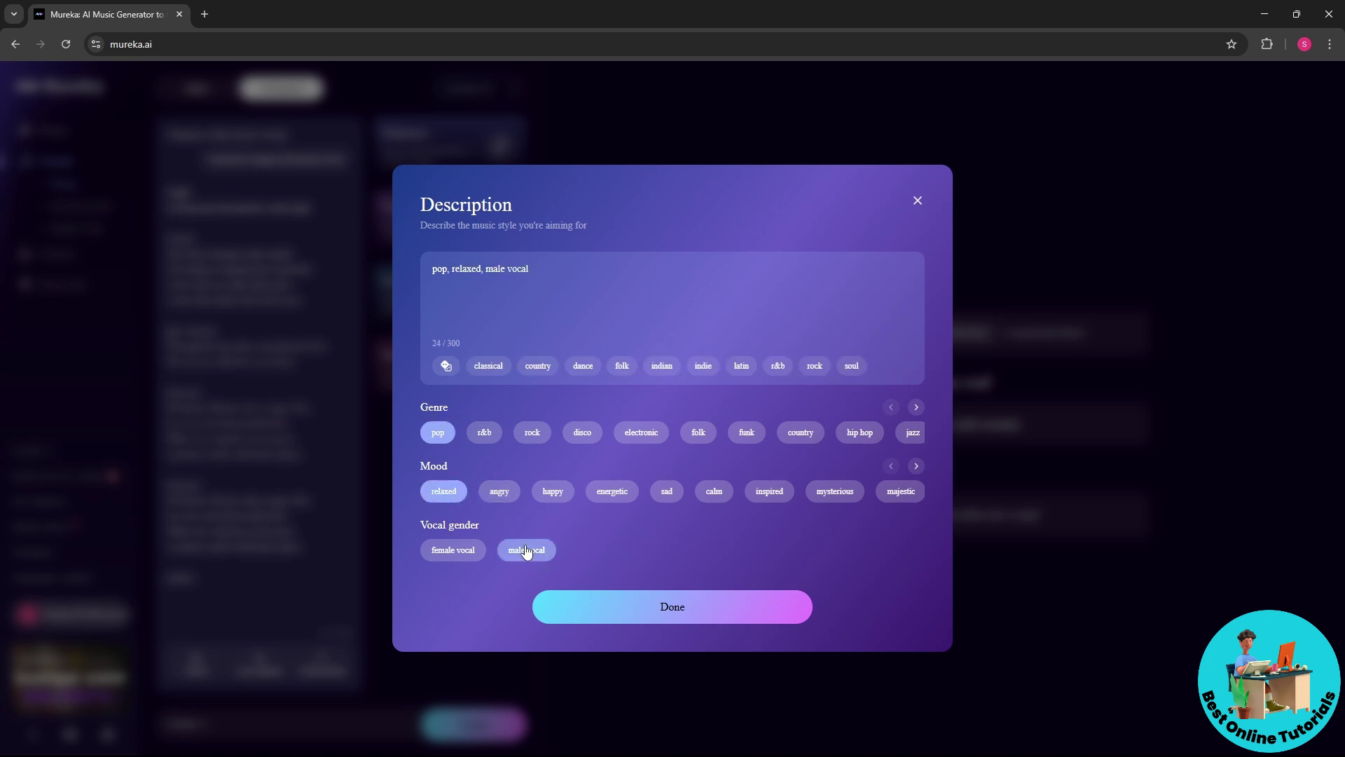
pyautogui.click(695, 616)
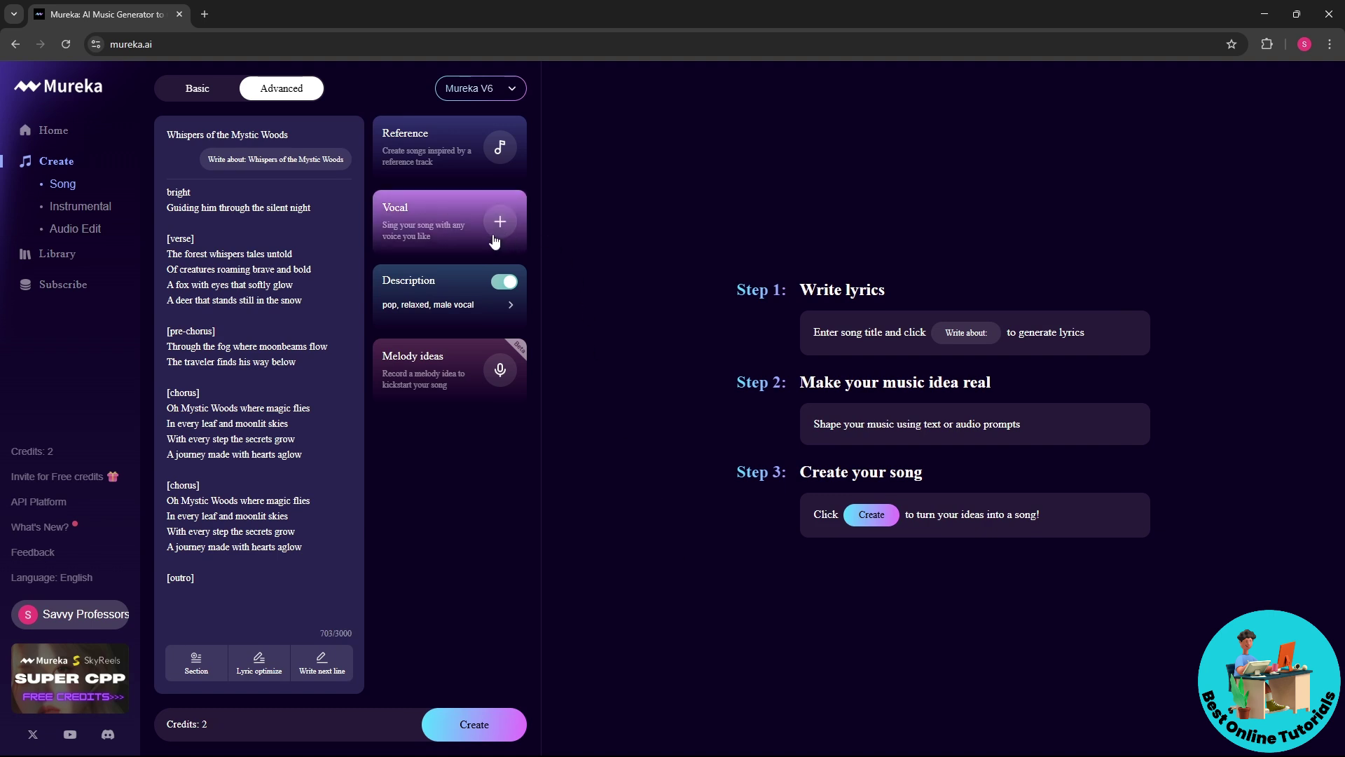
# Use the library voice Elara as the vocal and "Call Me When You Break Up" as the reference track
pyautogui.click(455, 229)
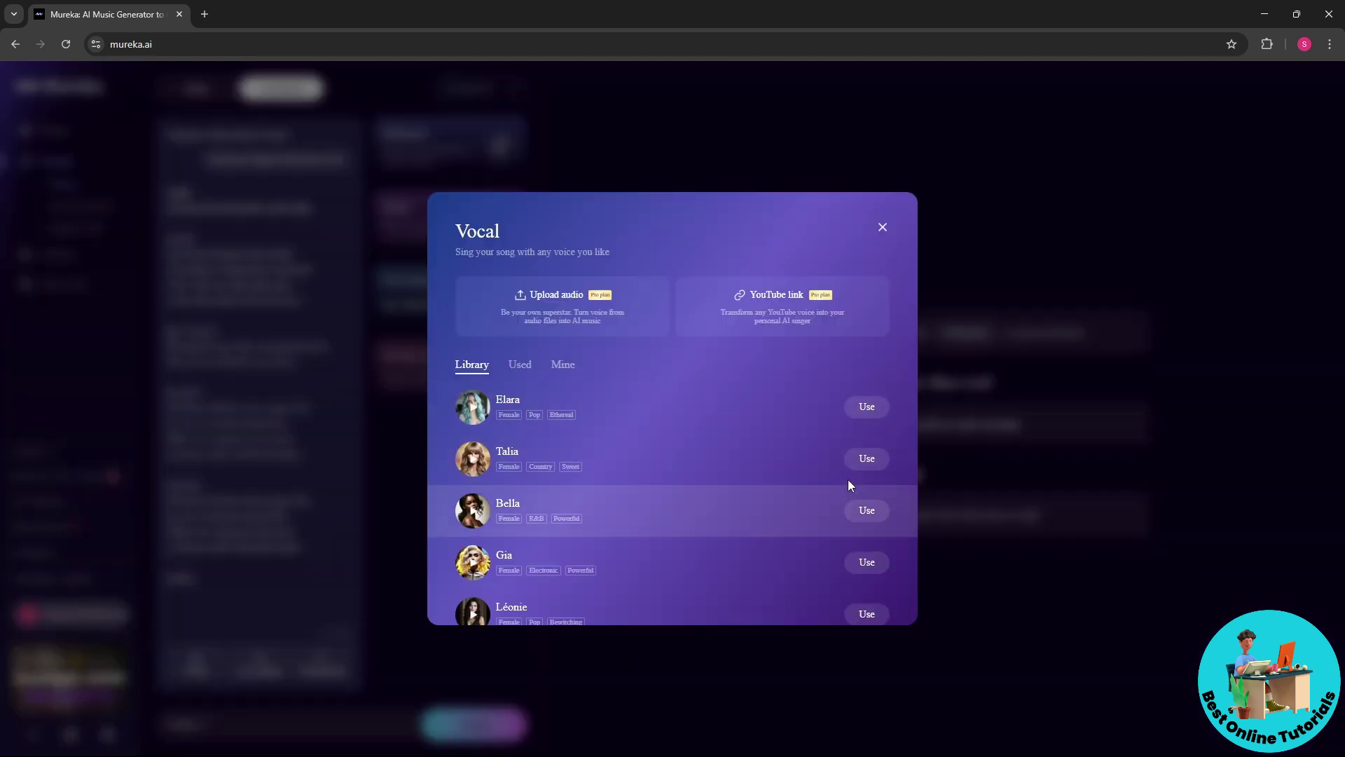
pyautogui.click(866, 400)
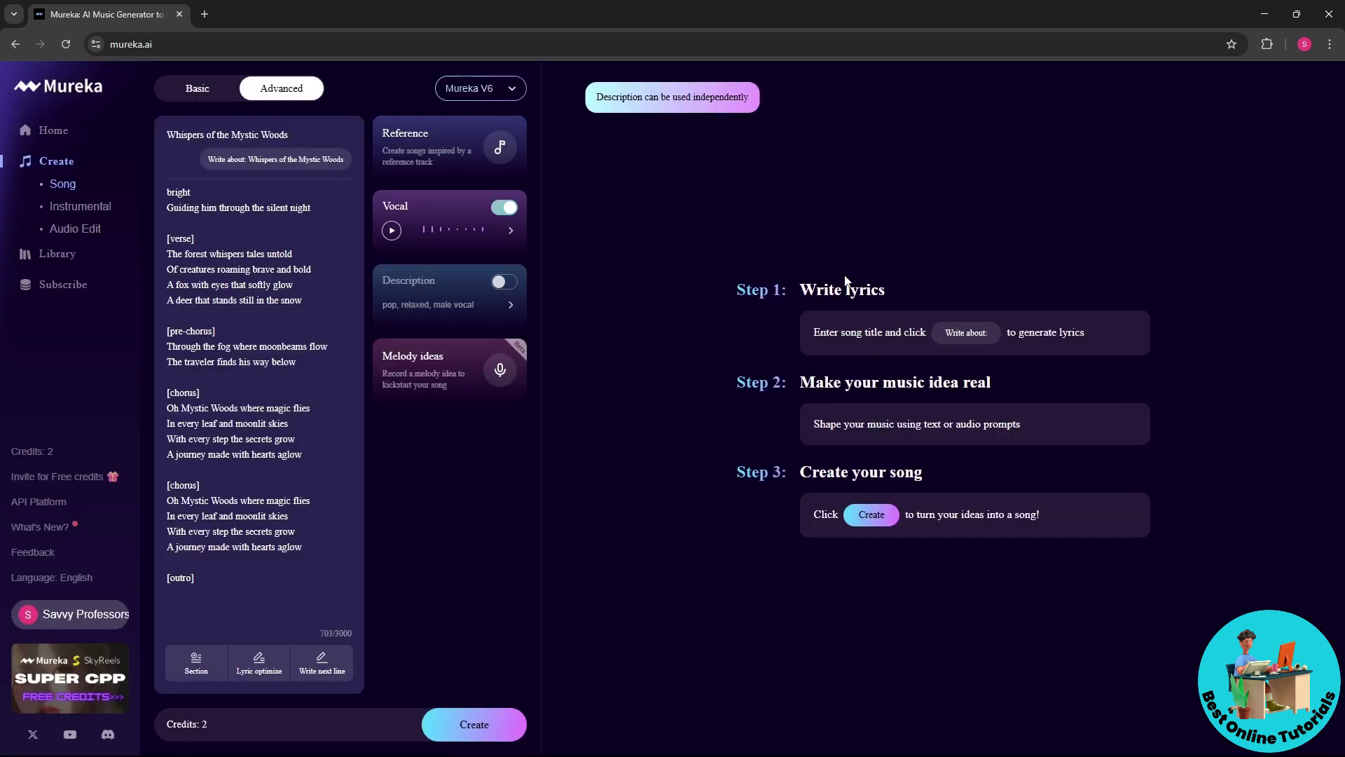
pyautogui.click(500, 150)
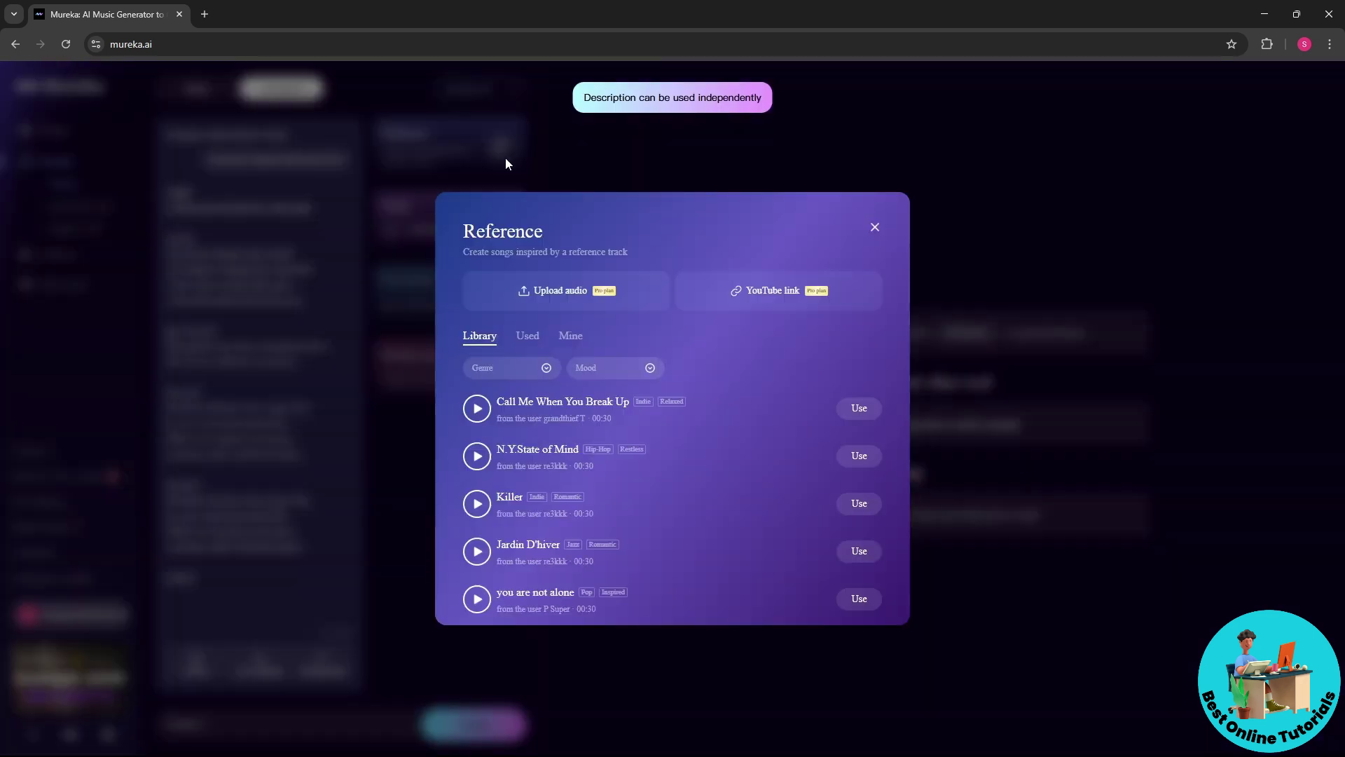
pyautogui.click(860, 409)
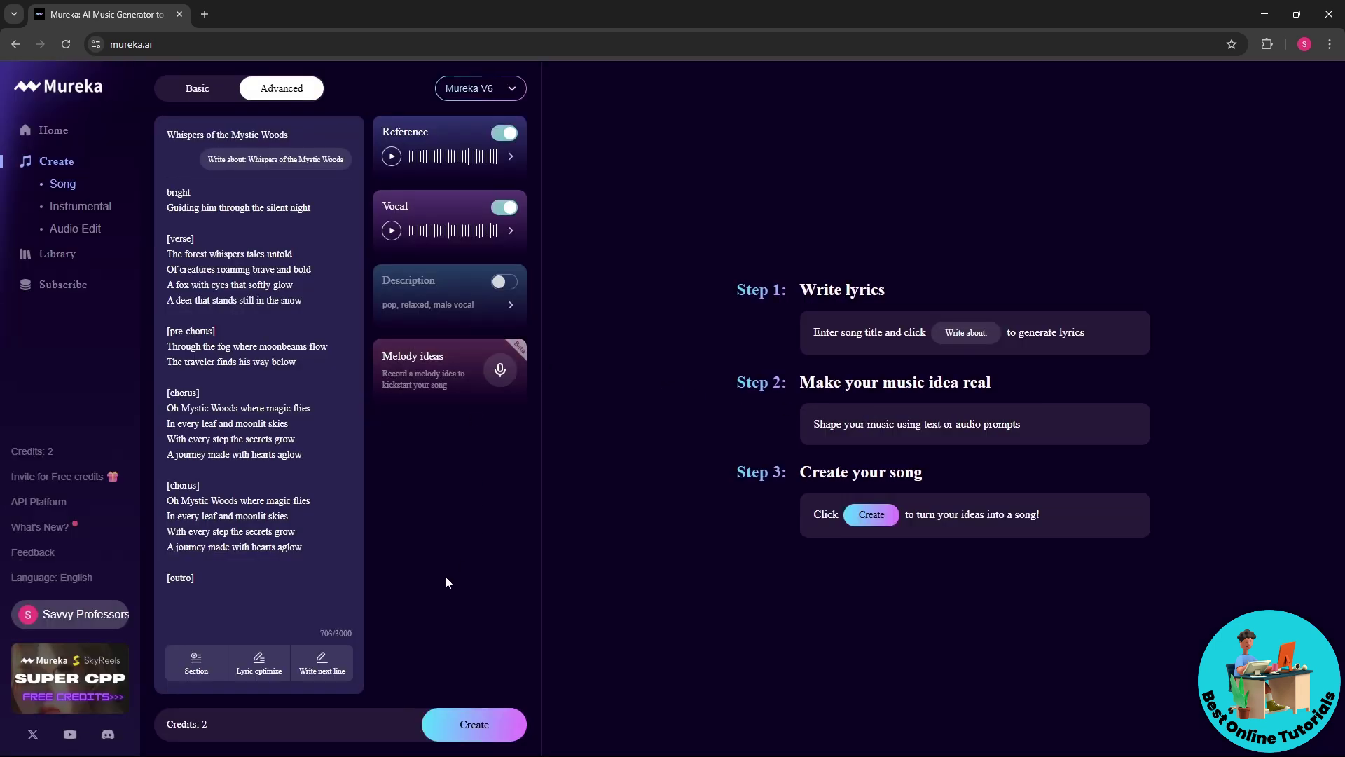
# Re-enable the style description in place of the reference and vocal, and create the song
pyautogui.click(504, 282)
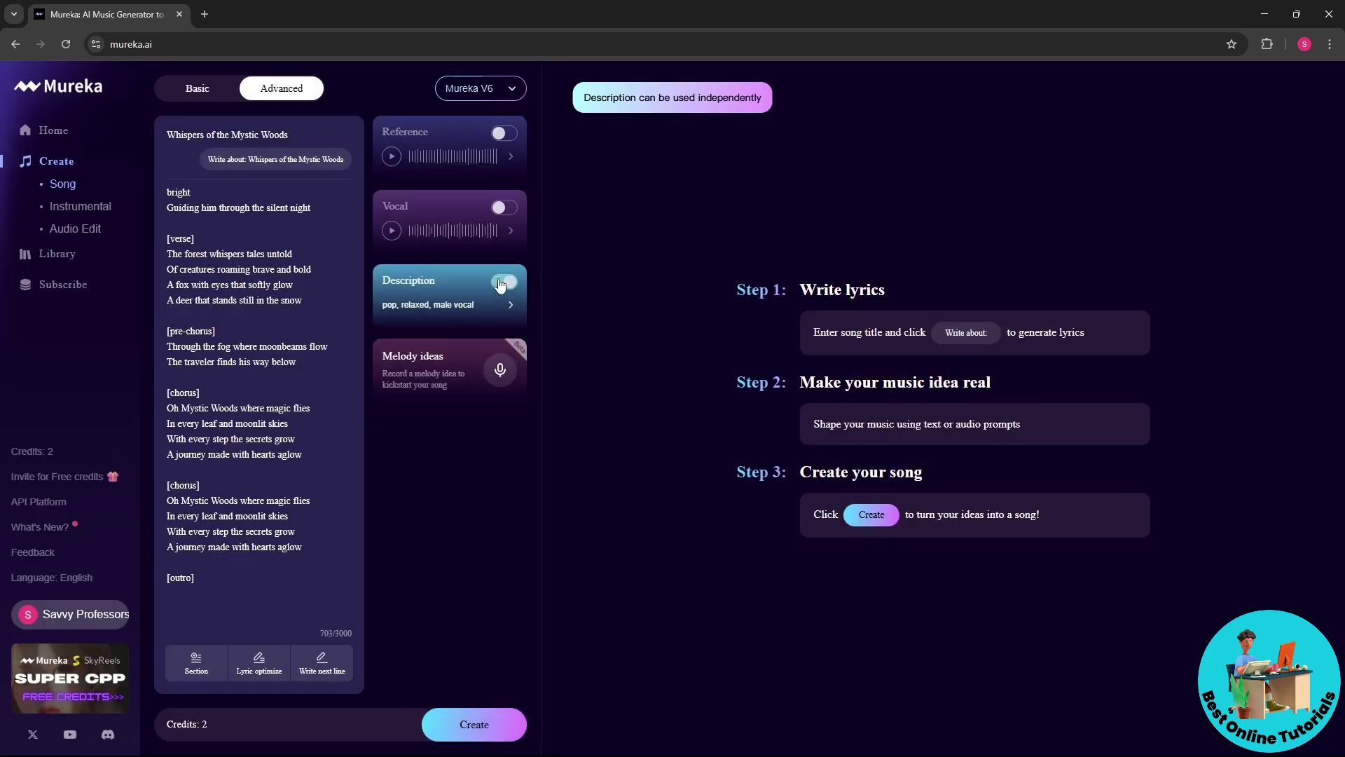
pyautogui.click(468, 724)
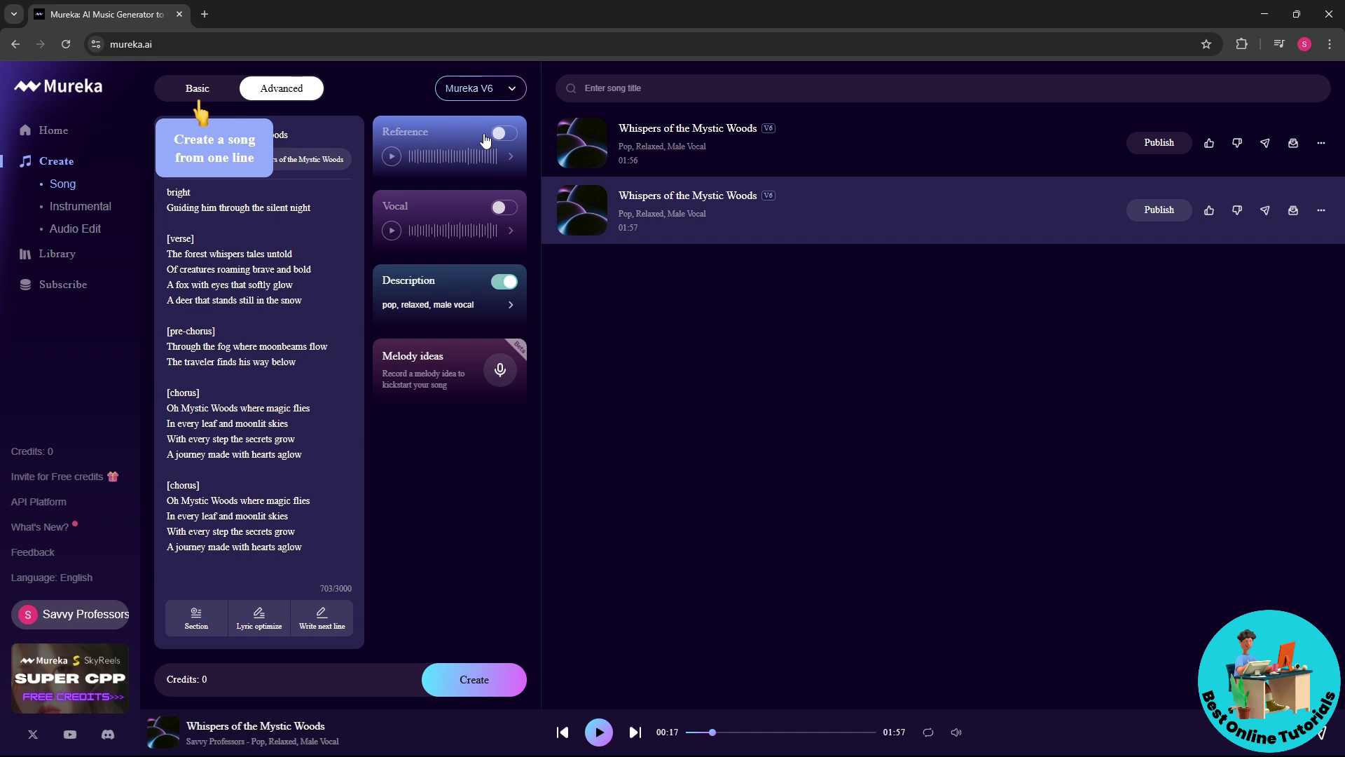
# Try switching the song inputs to Reference and Vocal, and return to using only the Description
pyautogui.click(503, 134)
pyautogui.click(505, 208)
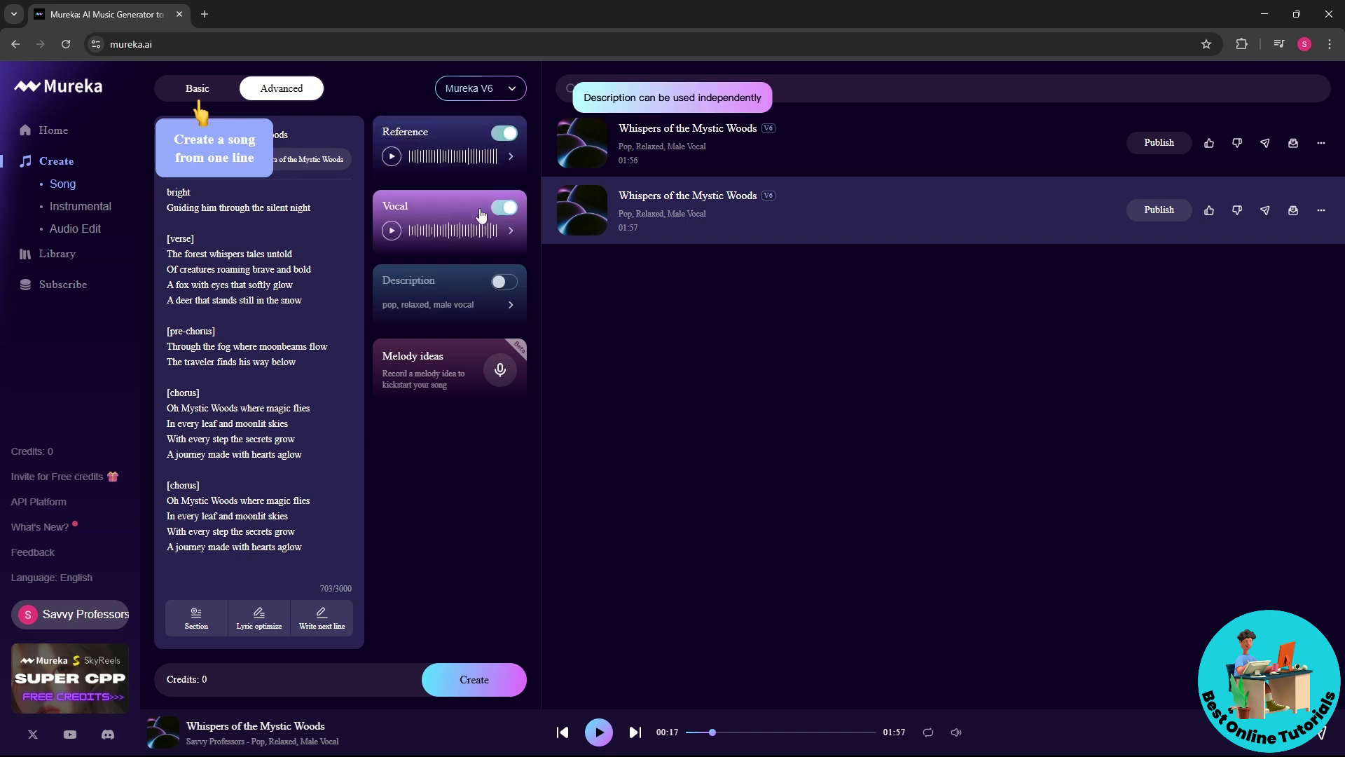
pyautogui.click(508, 209)
pyautogui.click(506, 136)
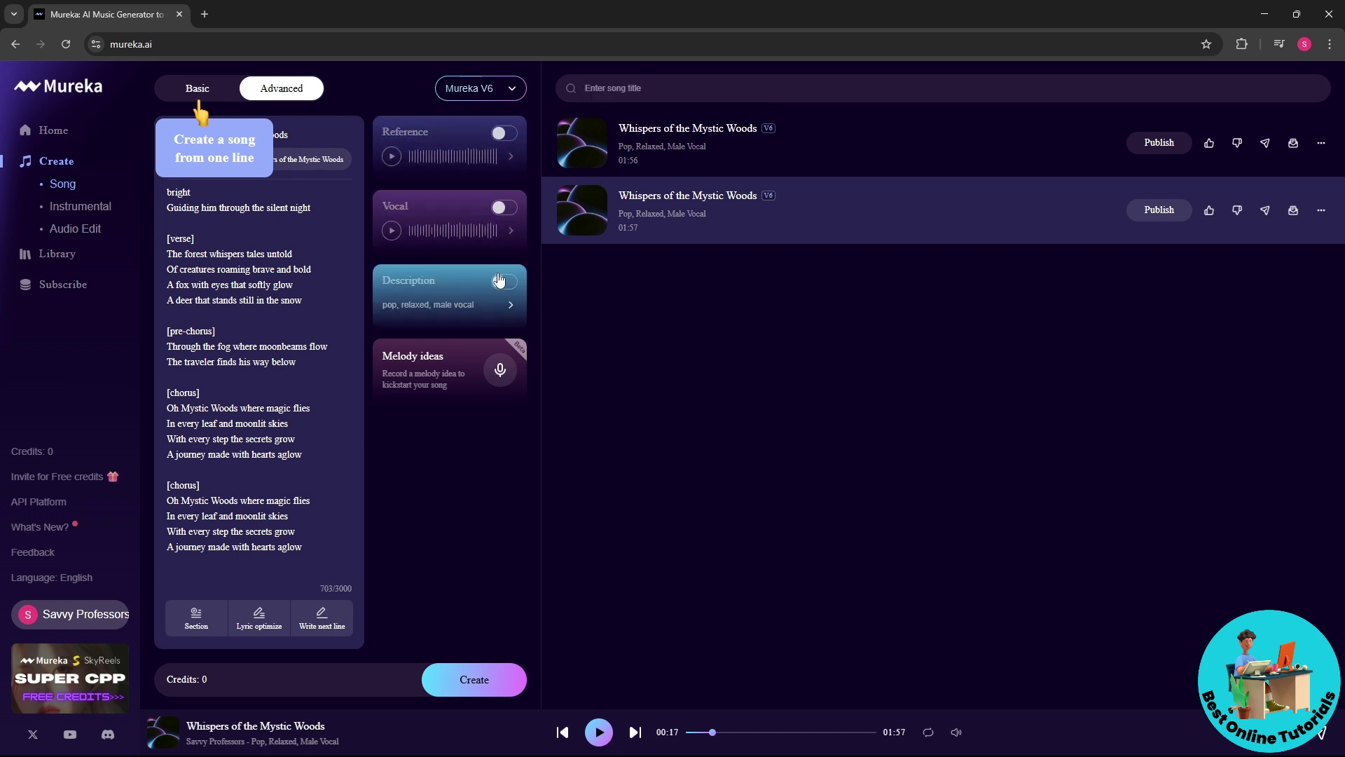
pyautogui.click(500, 280)
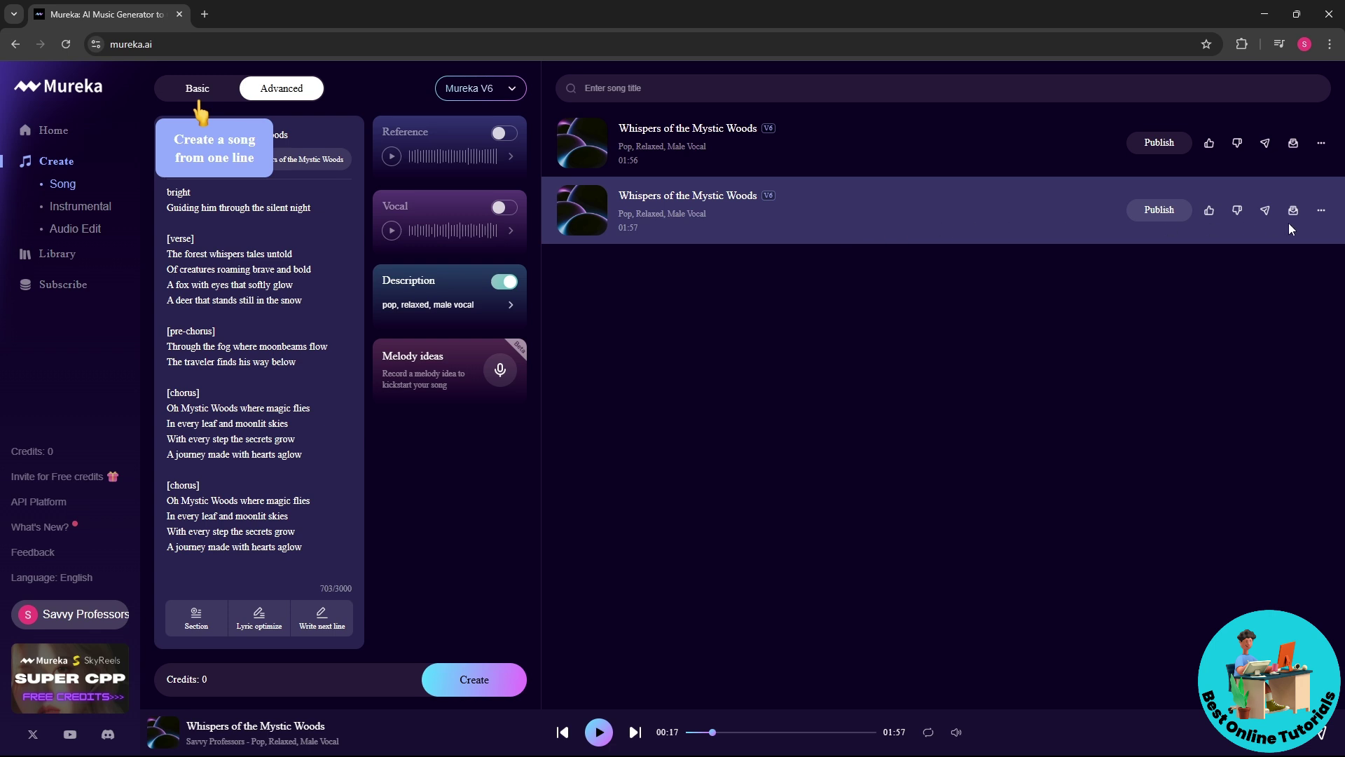
# Request the MP3 download of the 01:56 version of "Whispers of the Mystic Woods"
pyautogui.click(1322, 211)
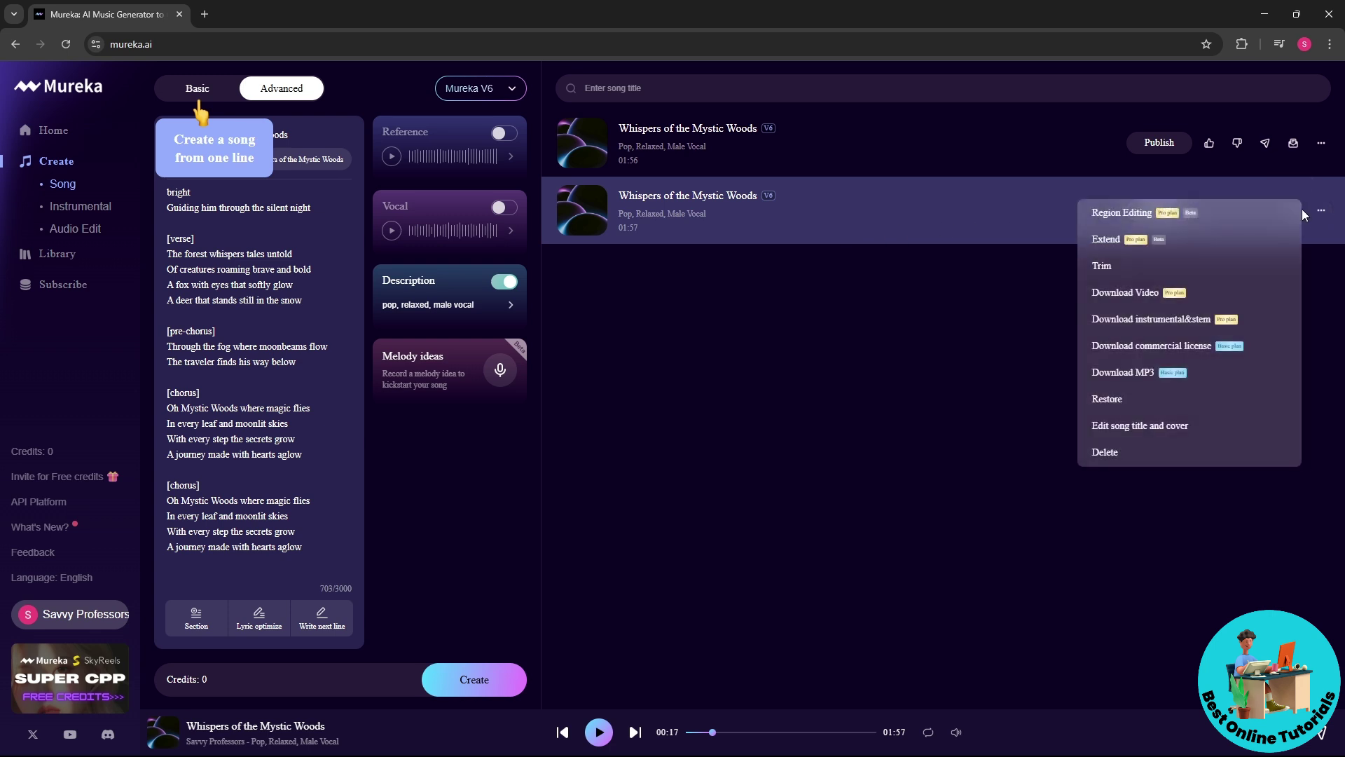
pyautogui.click(1322, 143)
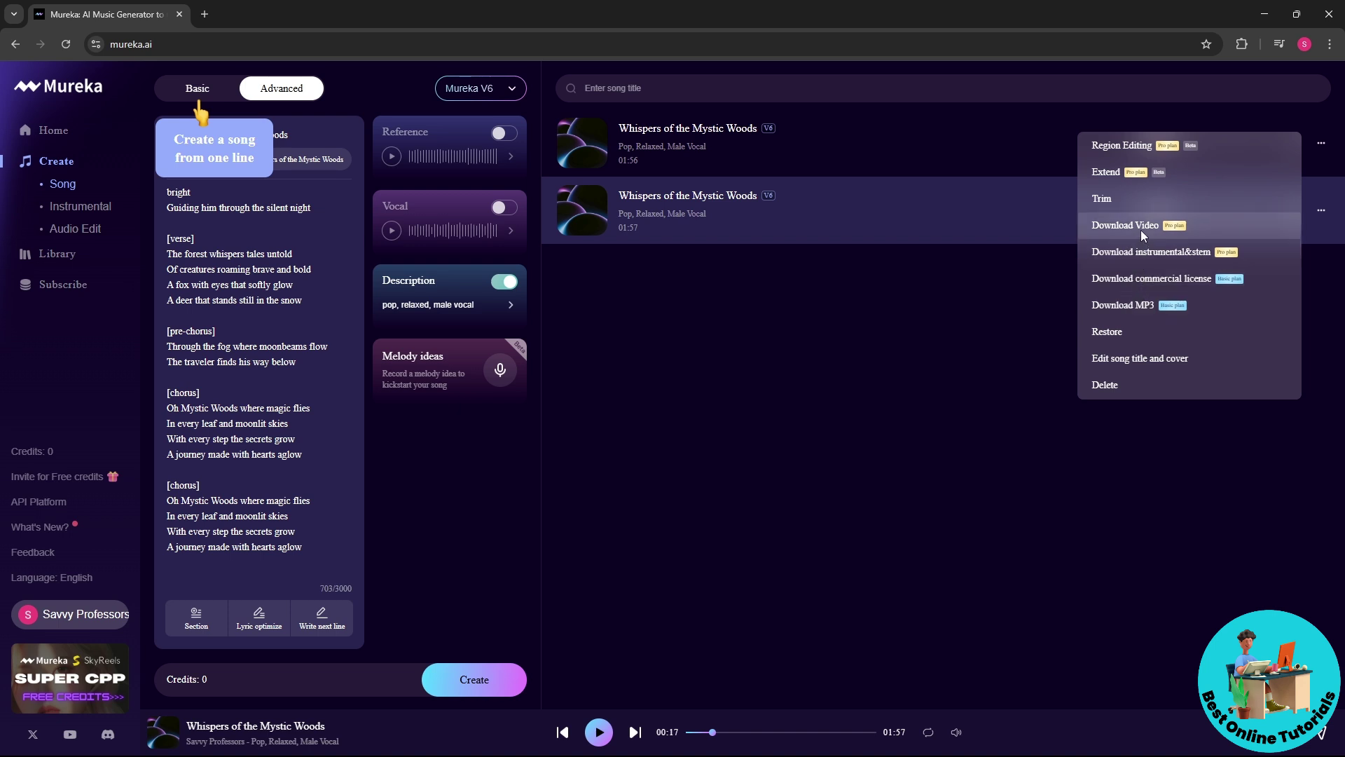
pyautogui.click(1110, 306)
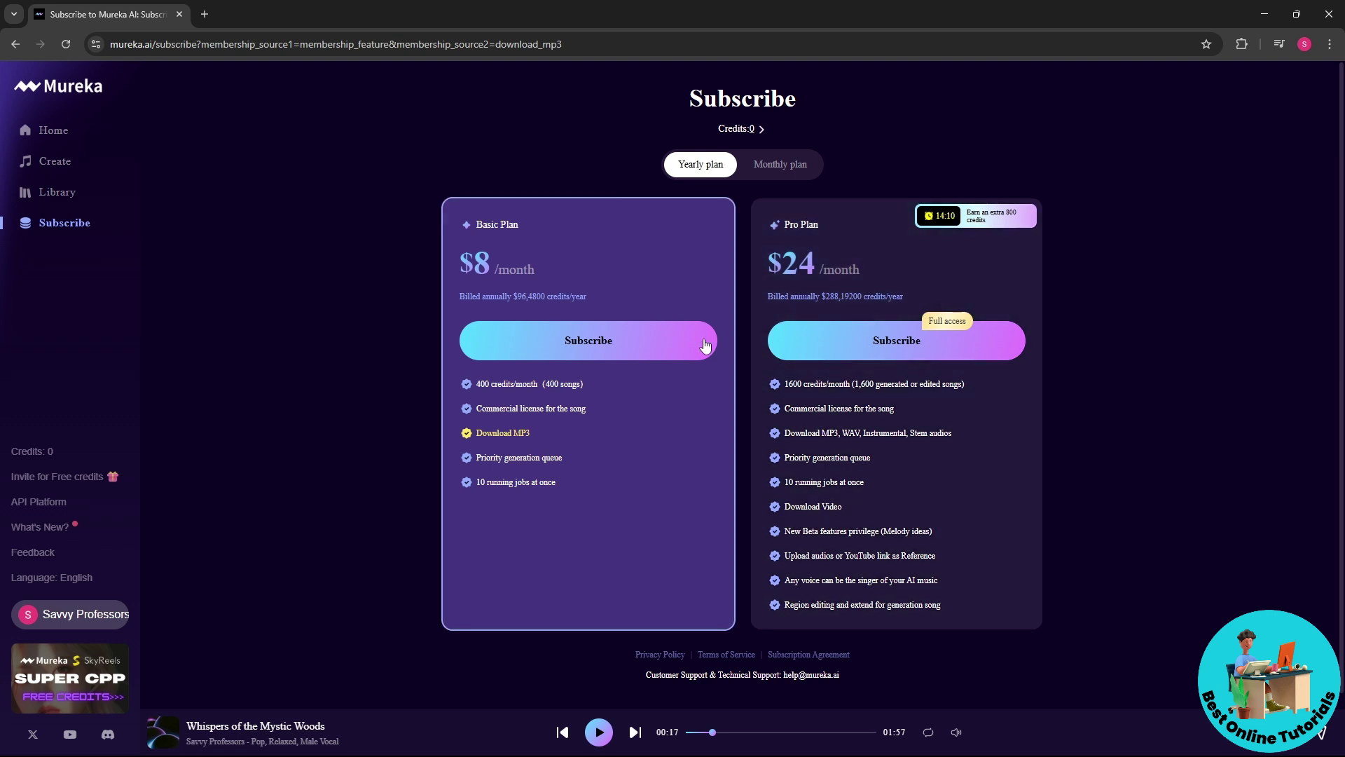
# Start the checkout for the yearly Basic plan and review its subscription periods, payment methods and billing section
pyautogui.click(557, 345)
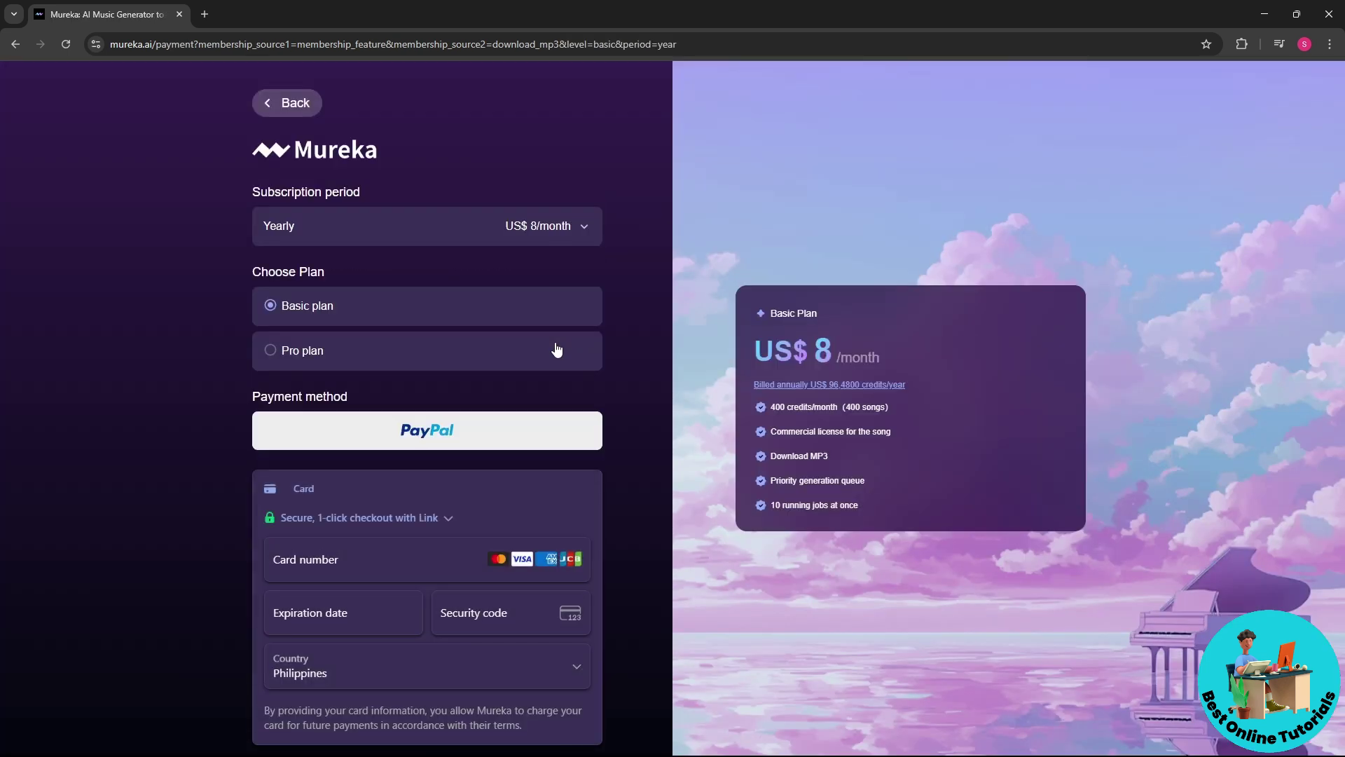
pyautogui.click(365, 226)
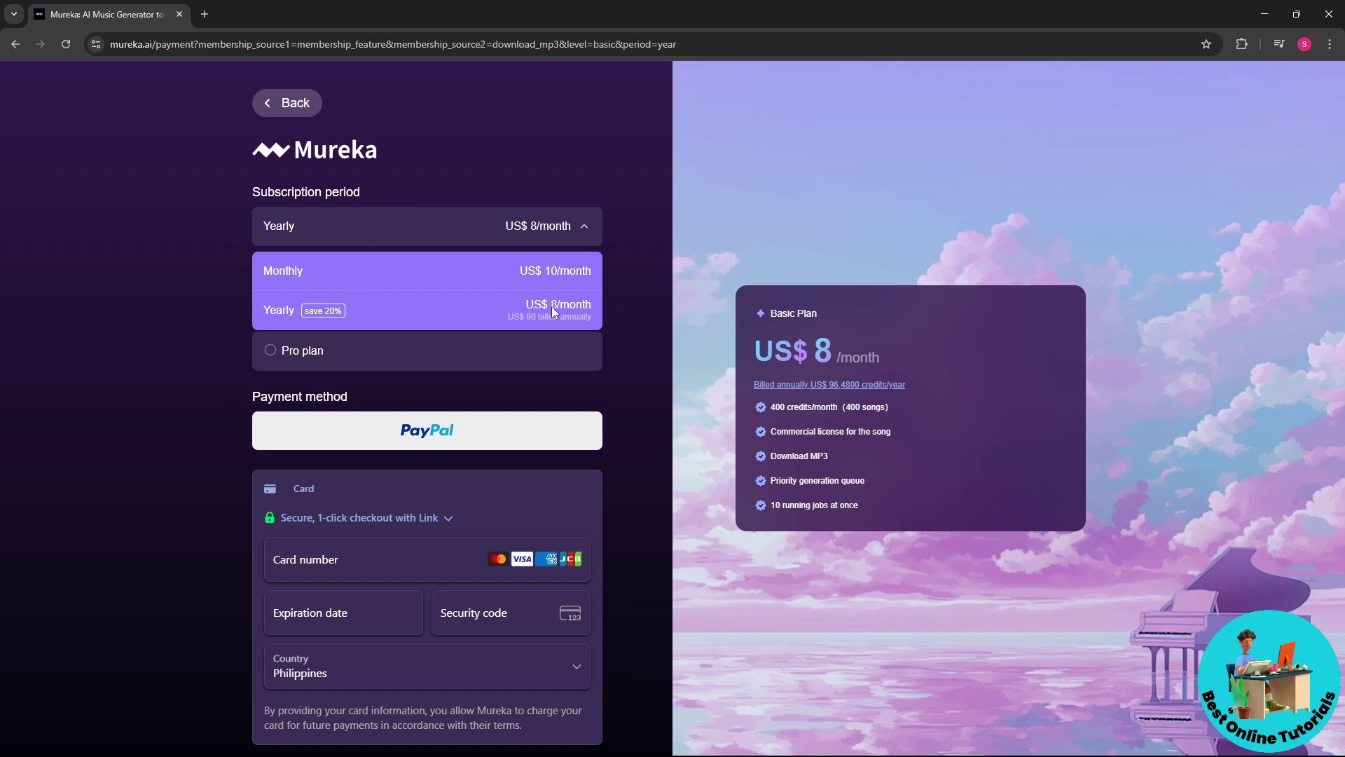
pyautogui.click(580, 228)
pyautogui.scroll(-2, 451, 306)
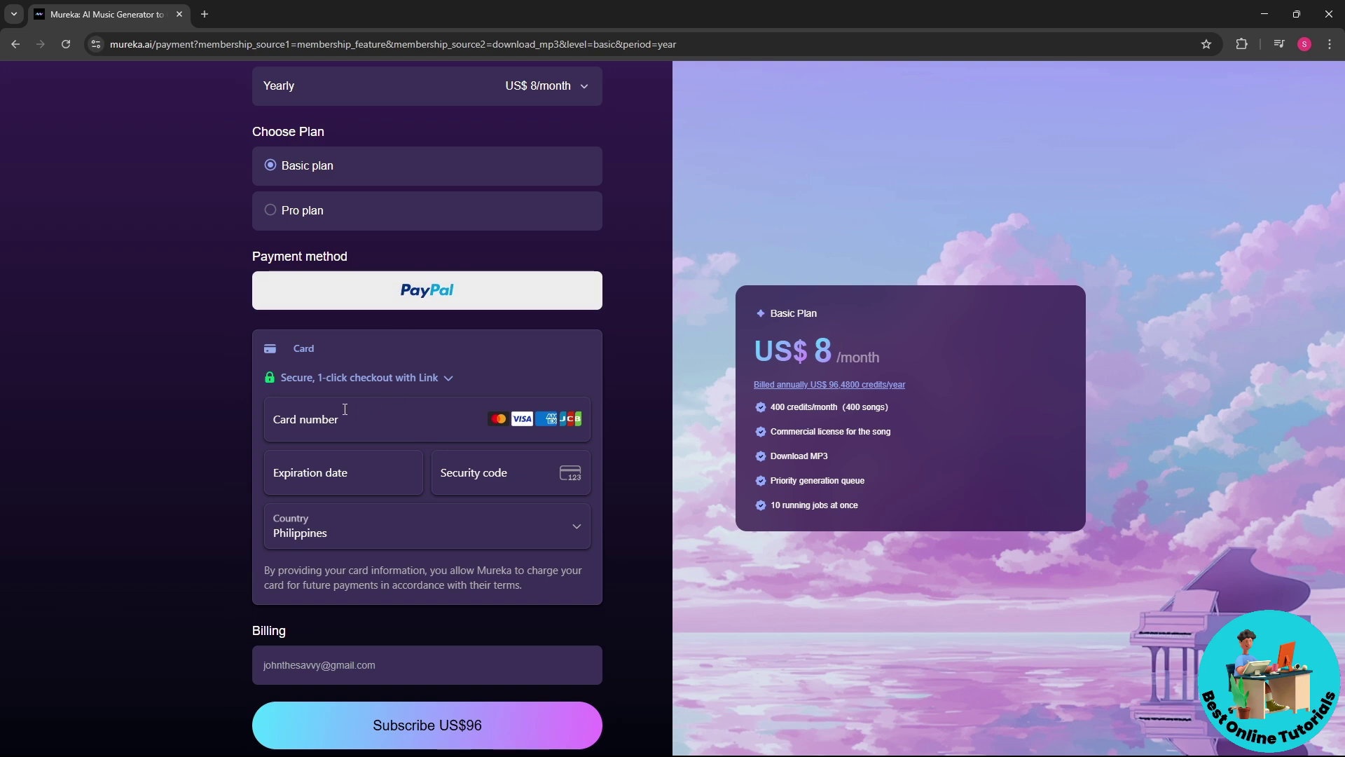
pyautogui.scroll(-2, 274, 392)
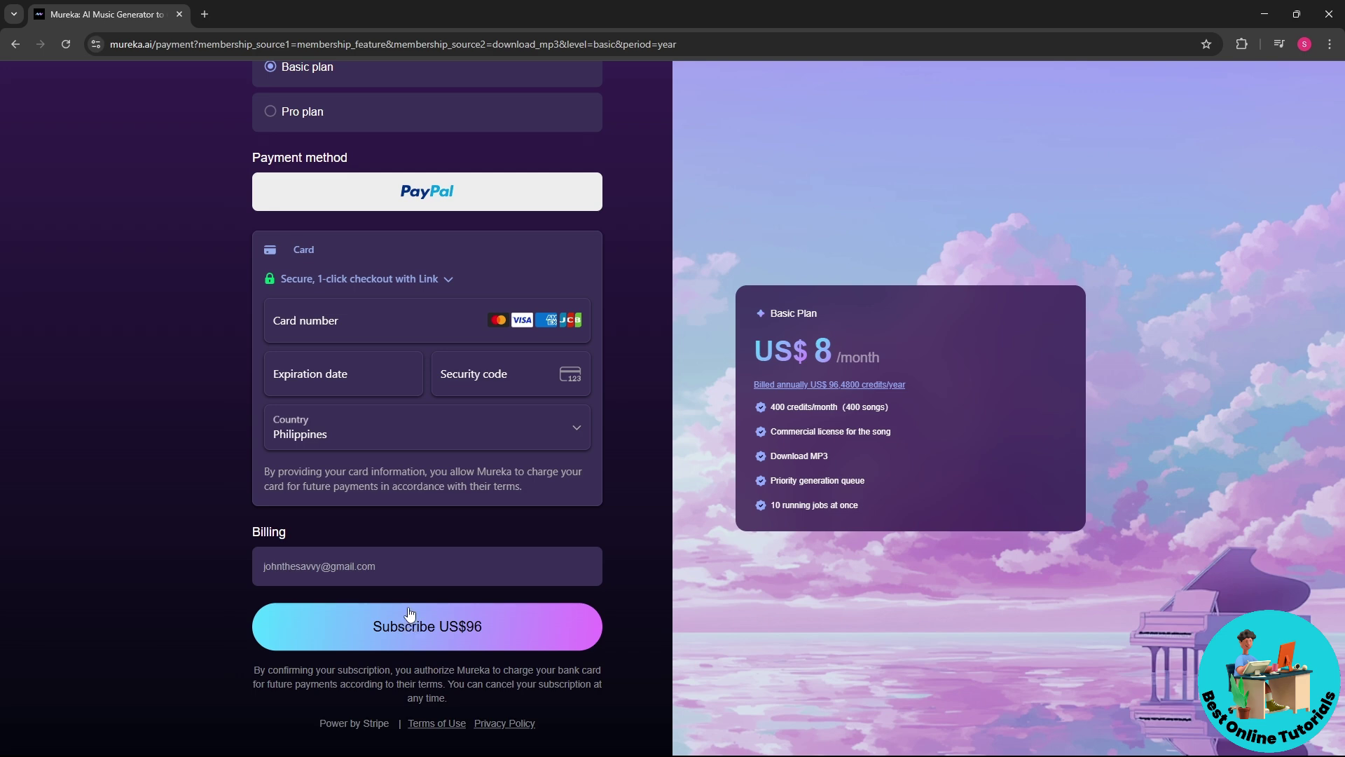
pyautogui.scroll(3, 410, 614)
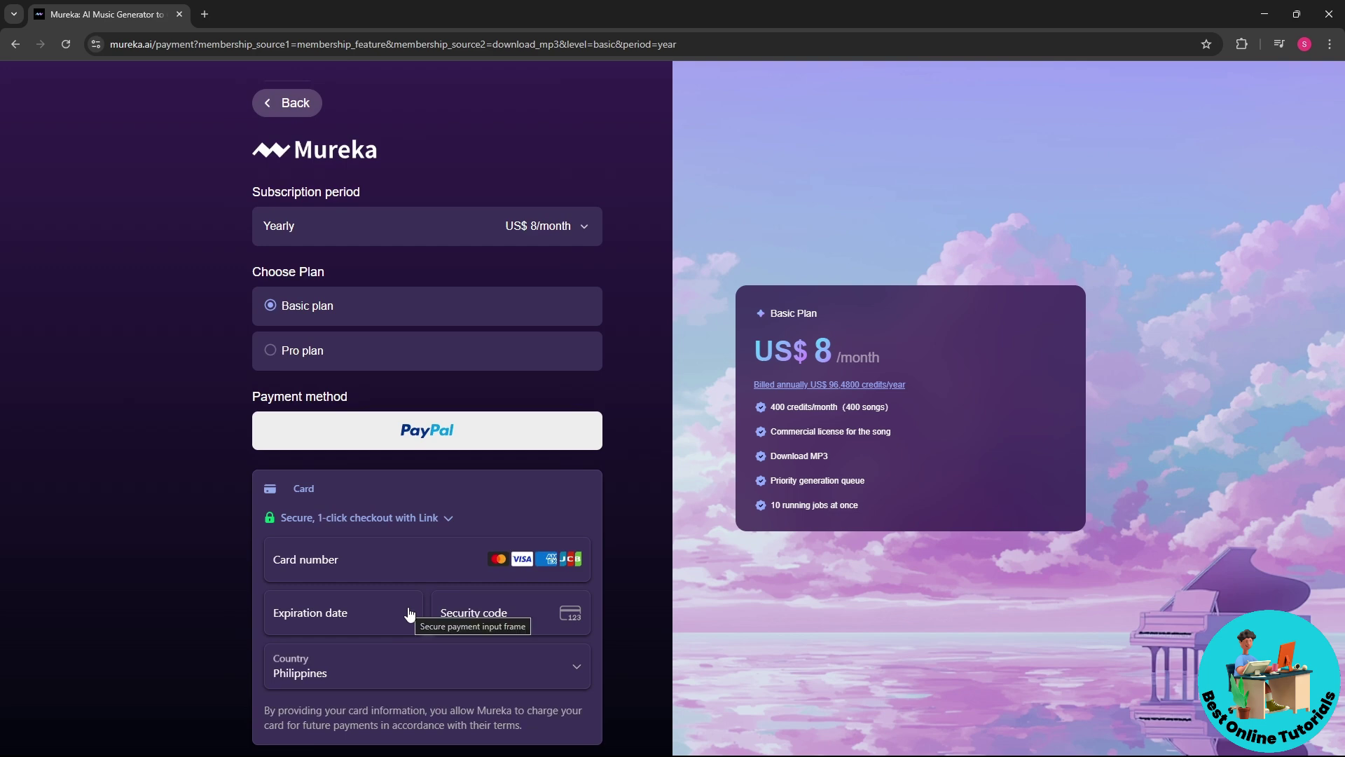